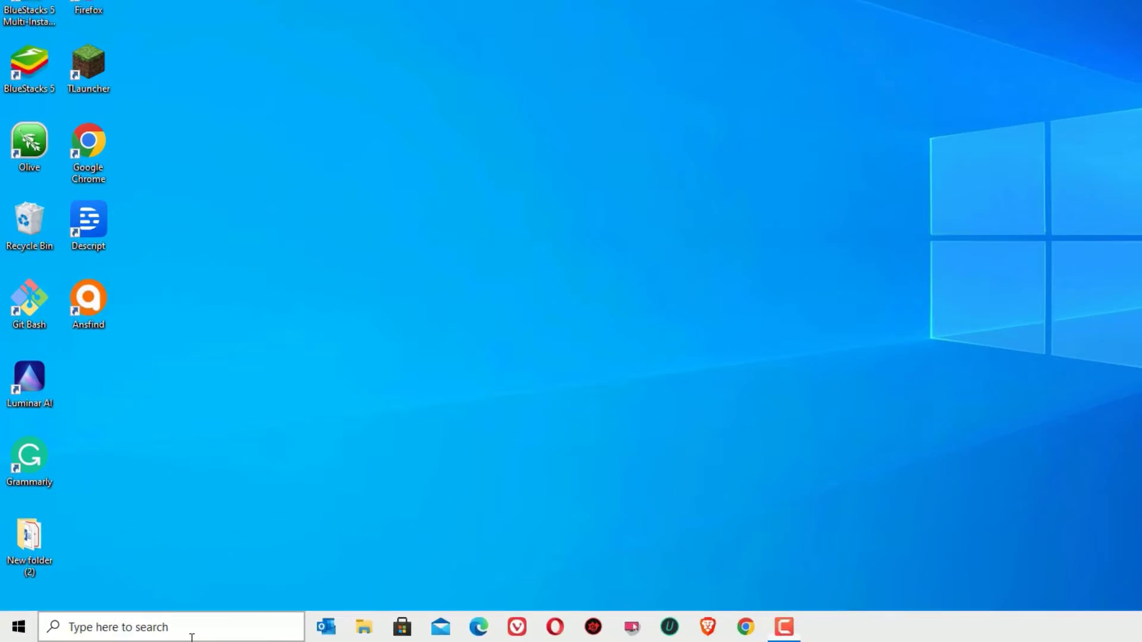
# Step: Launch the Disk Cleanup tool by running cleanmgr from the Run dialog
pyautogui.click(146, 633)
pyautogui.write('run')
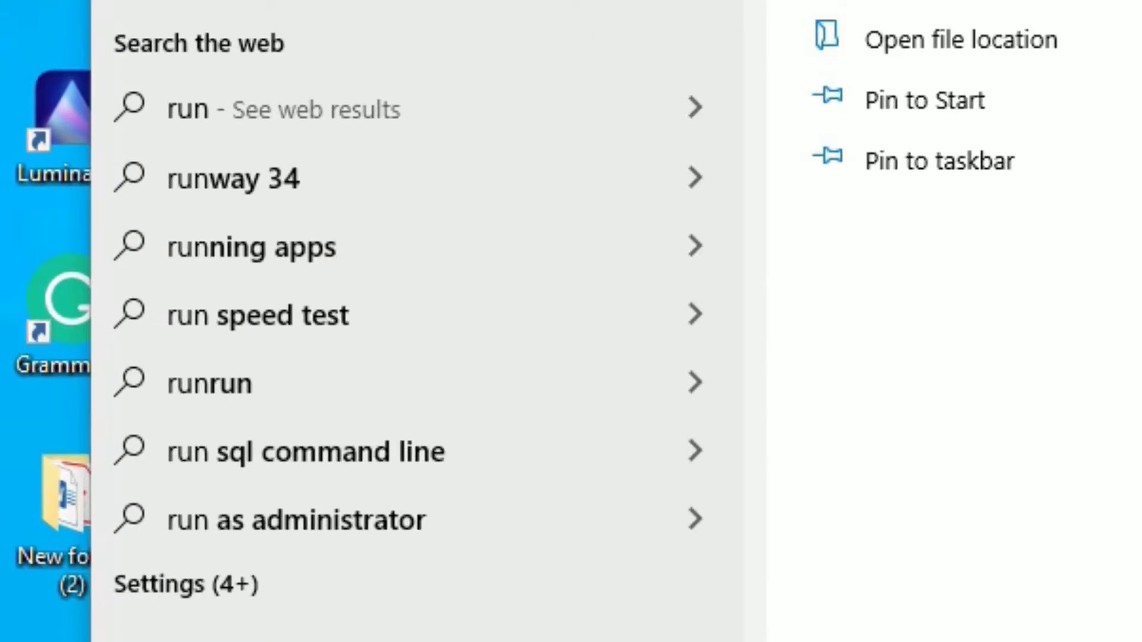
pyautogui.click(221, 108)
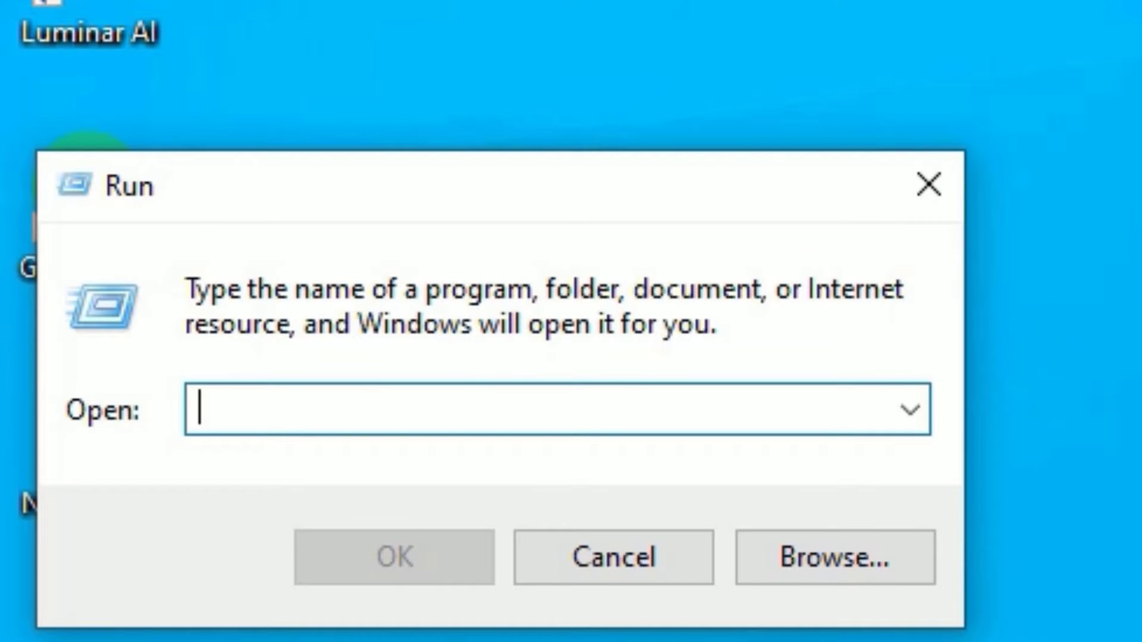
pyautogui.write('cleanmgr')
pyautogui.press('Return')
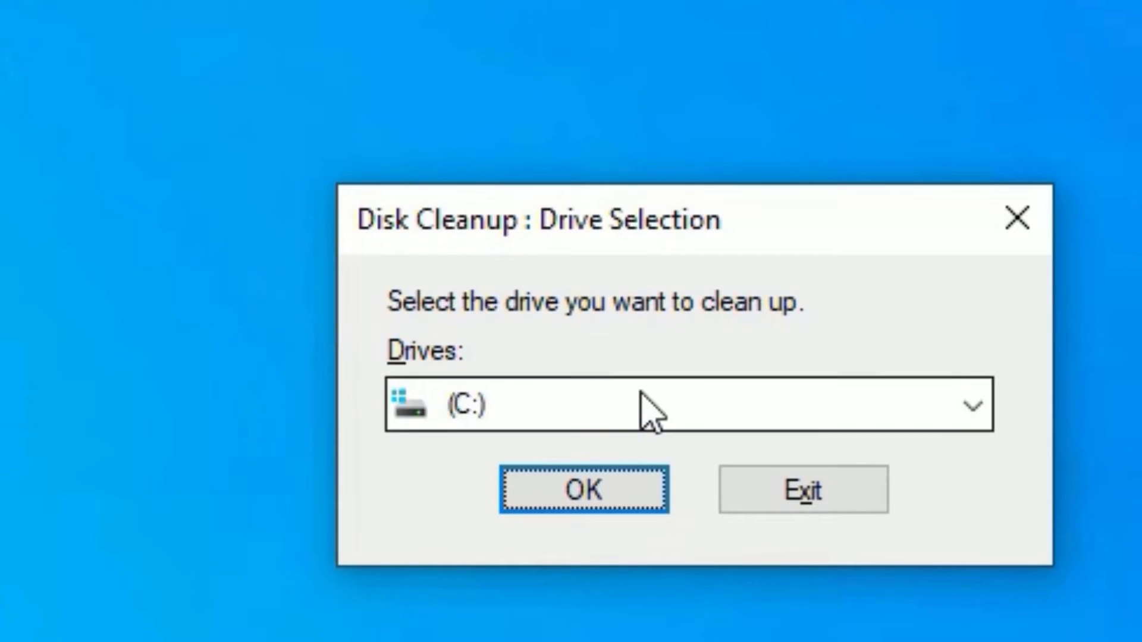
# Step: Pick drive C: for cleanup and start the scan
pyautogui.click(570, 406)
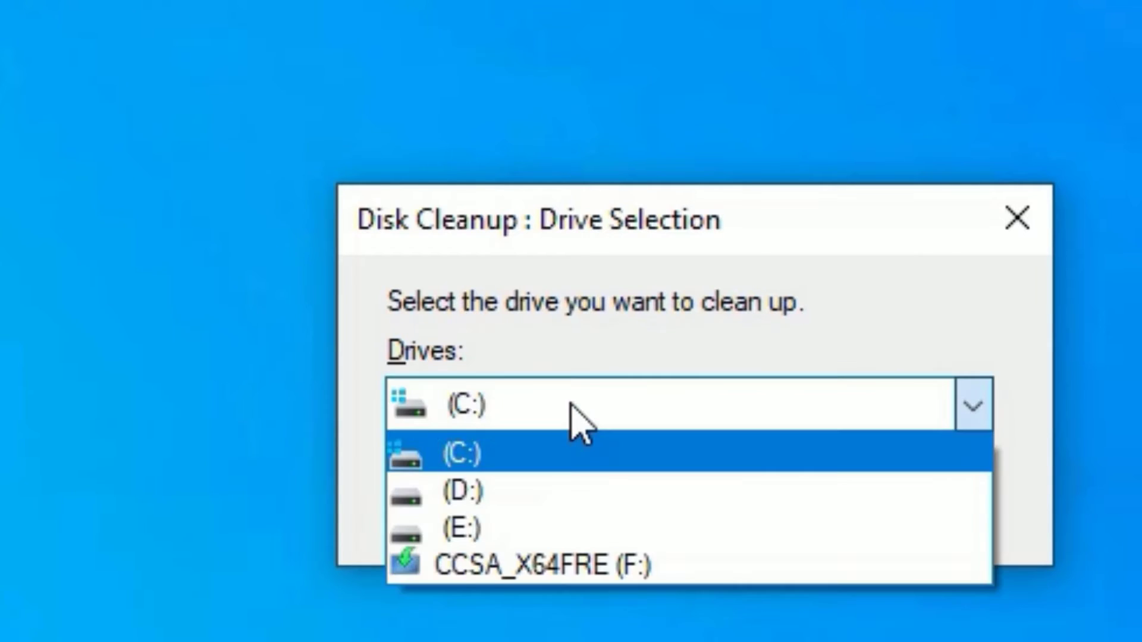
pyautogui.click(489, 462)
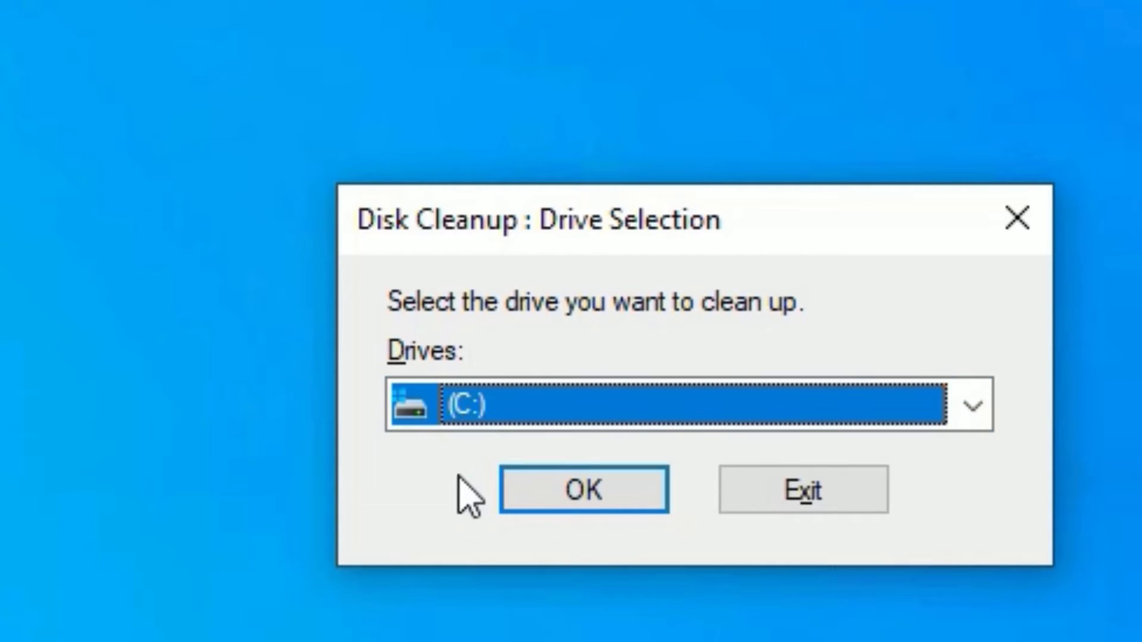
pyautogui.click(581, 494)
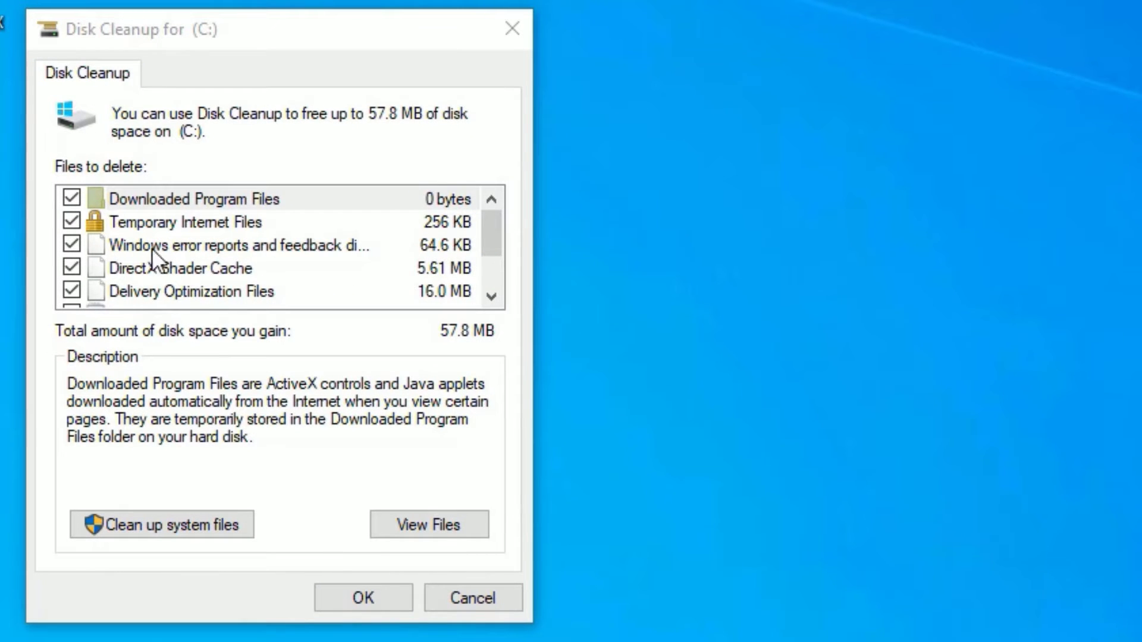
# Step: Rescan C: with system files included and permanently delete the checked 1.27 GB
pyautogui.scroll(-1, 60, 236)
pyautogui.scroll(1, 73, 269)
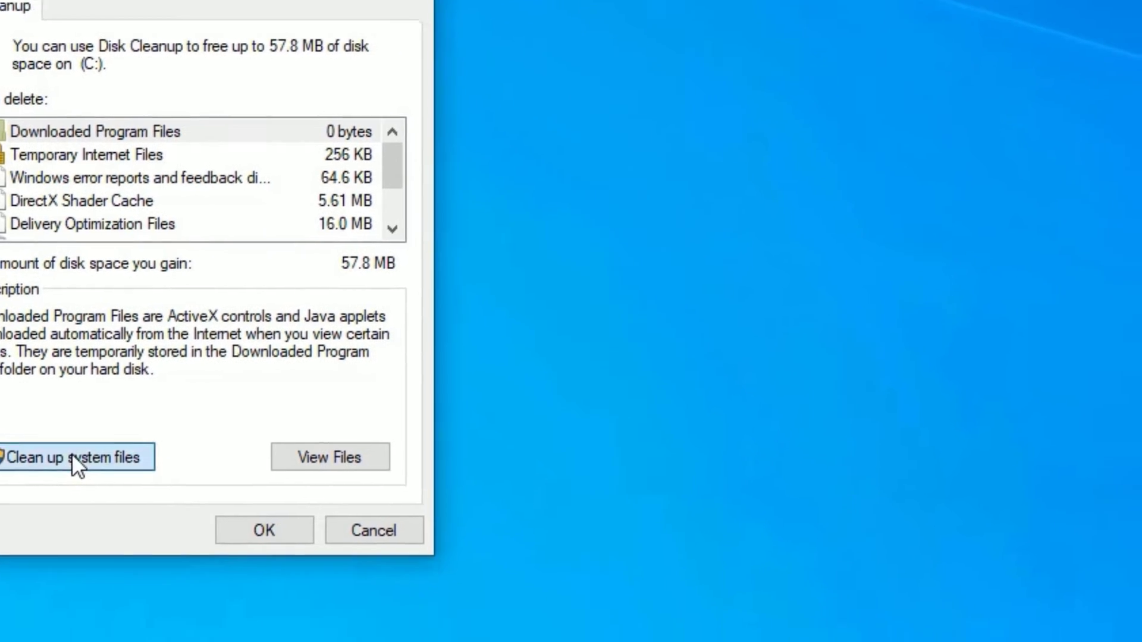
pyautogui.click(171, 525)
pyautogui.click(809, 409)
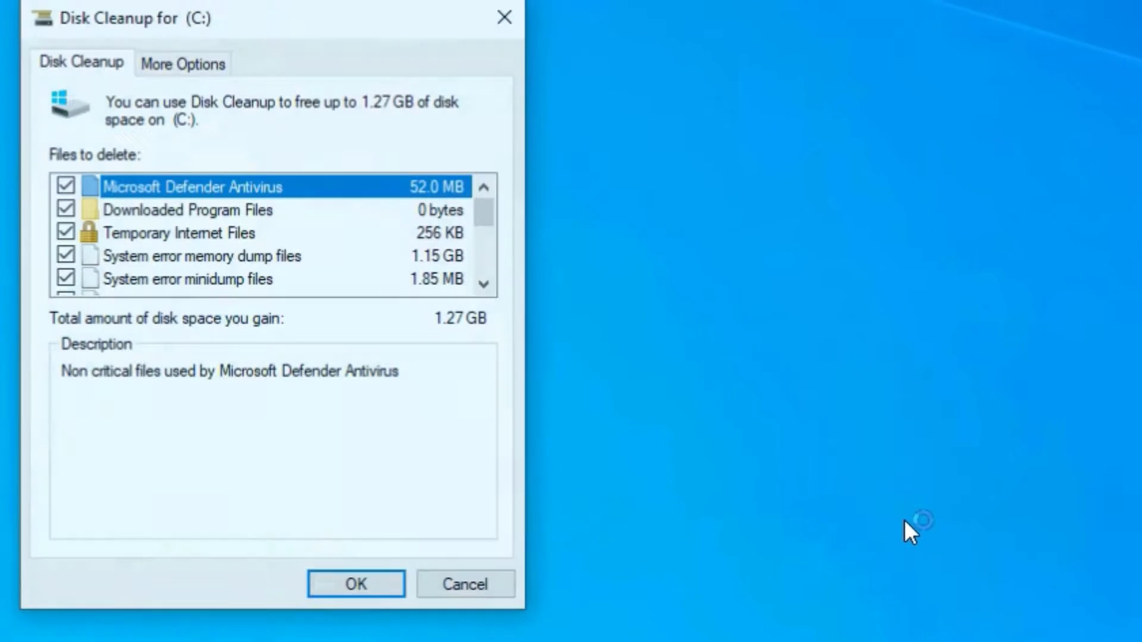
pyautogui.scroll(-3, 227, 272)
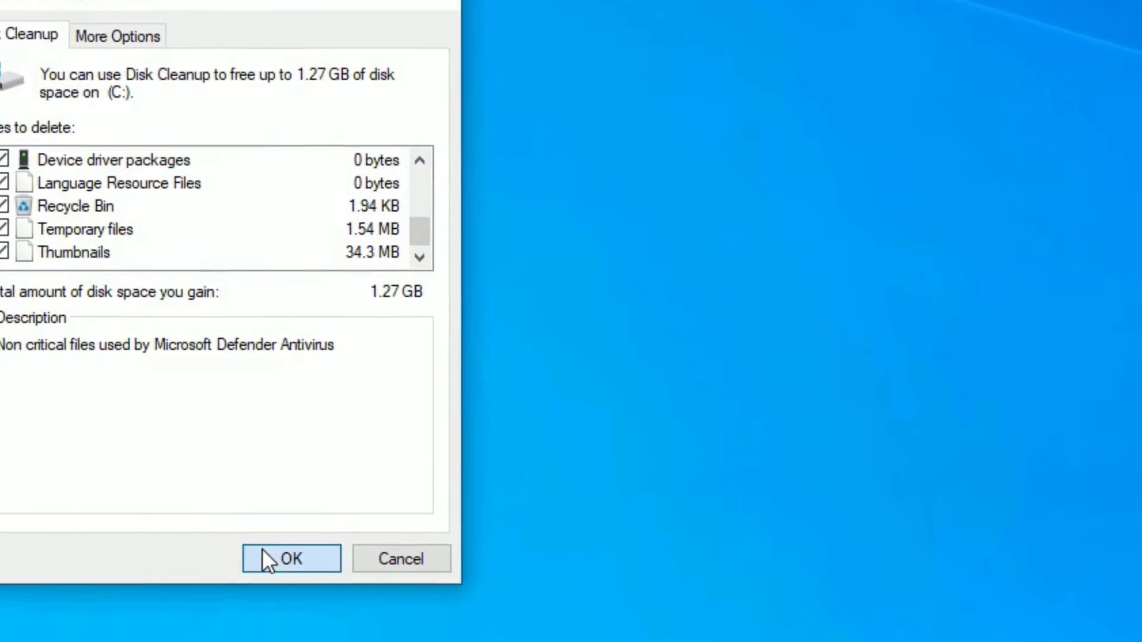
pyautogui.click(339, 590)
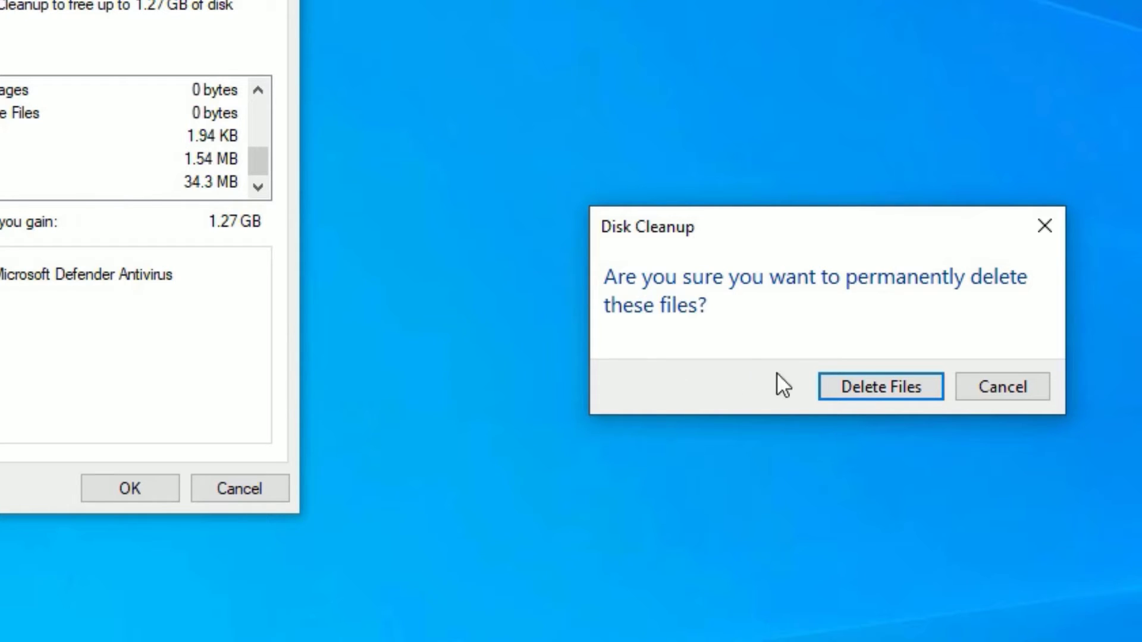
pyautogui.click(853, 391)
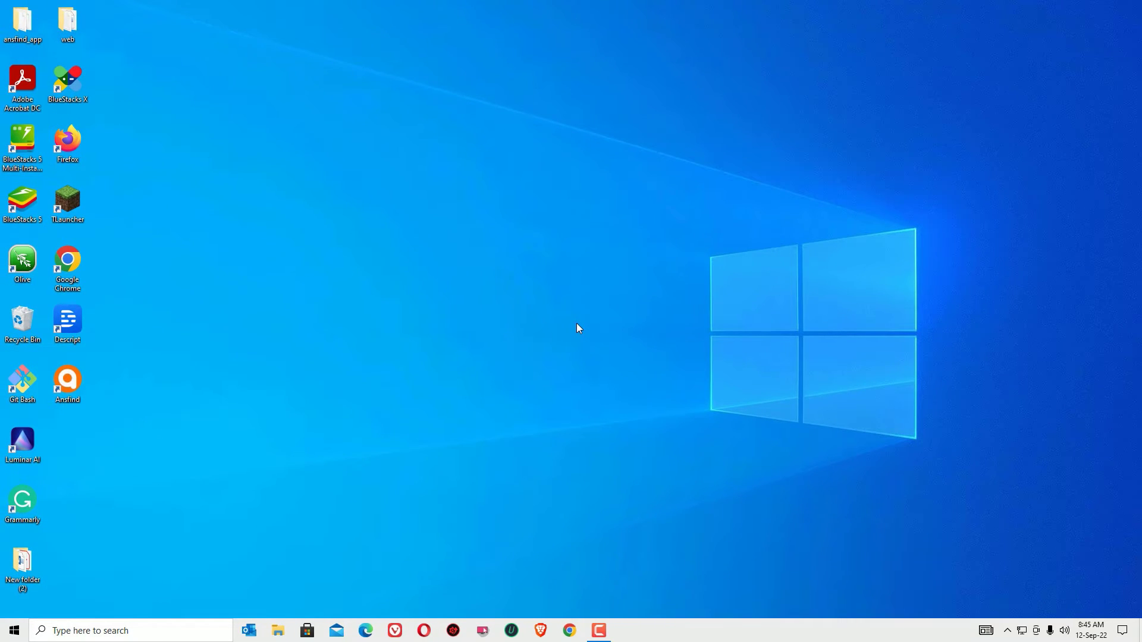
# Step: Open the Windows Prefetch folder by running prefetch and granting access
pyautogui.rightClick(577, 324)
pyautogui.click(420, 404)
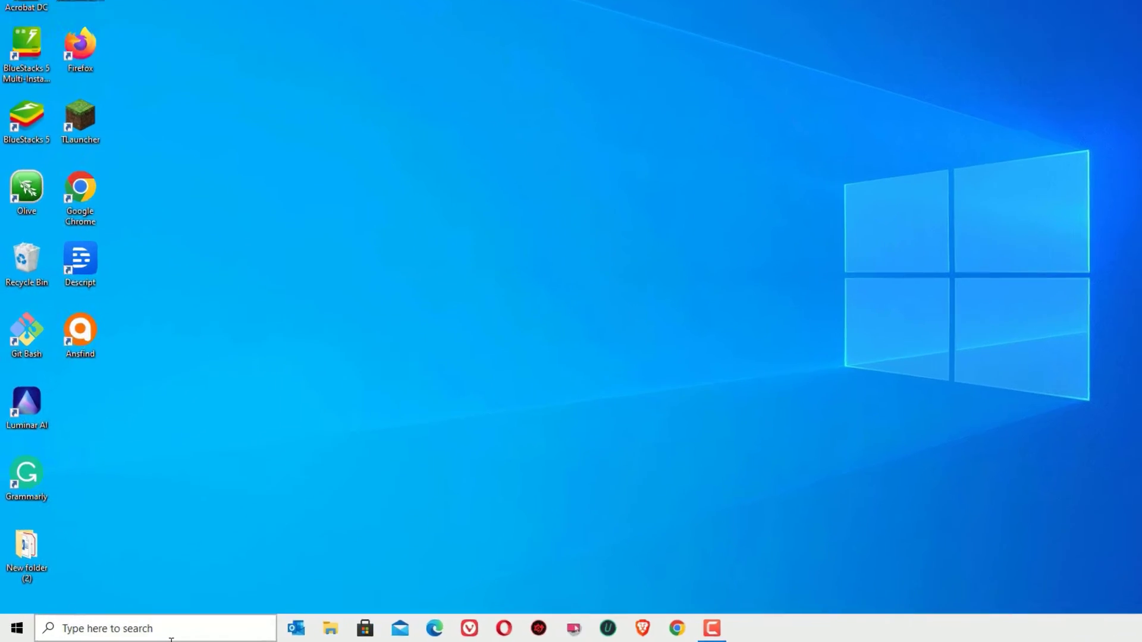
pyautogui.click(152, 632)
pyautogui.write('r')
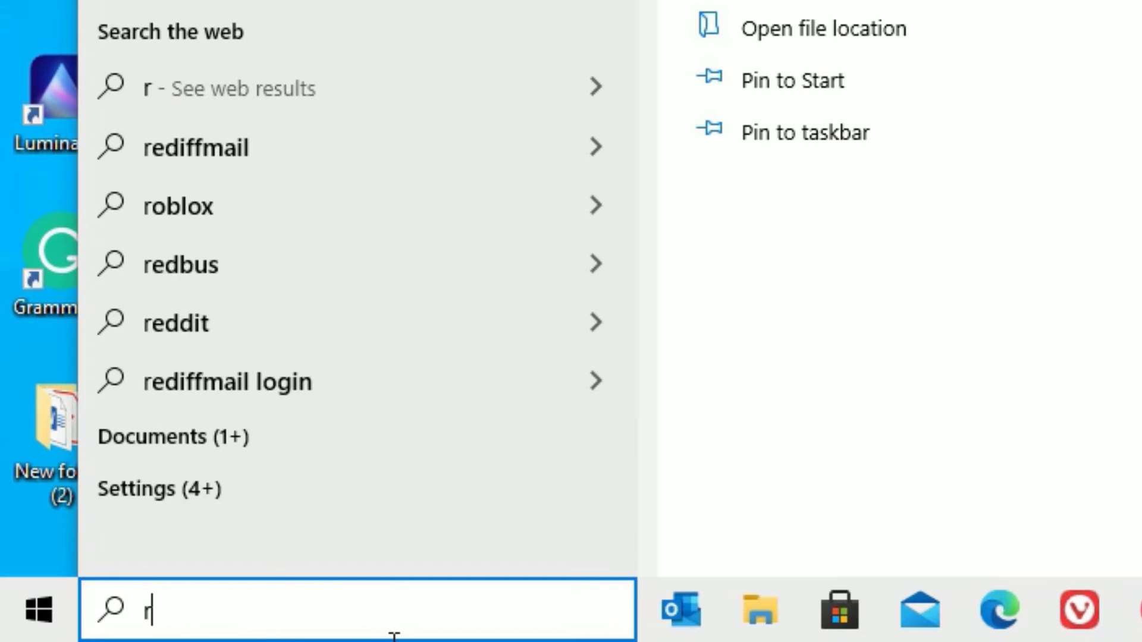
pyautogui.press('Return')
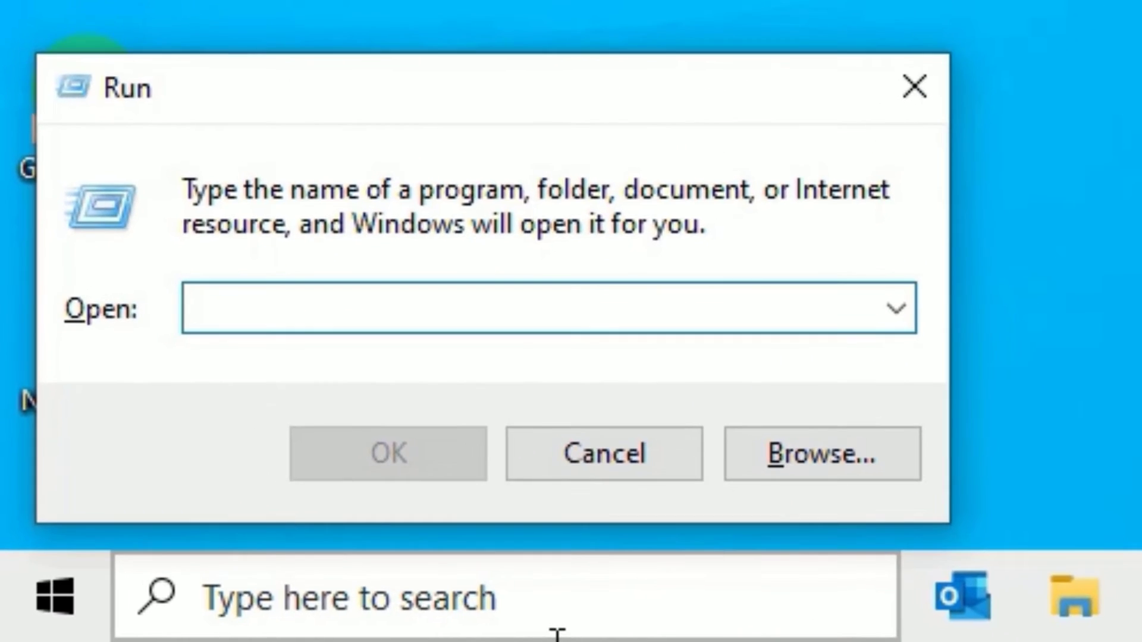
pyautogui.write('prefetch')
pyautogui.press('Return')
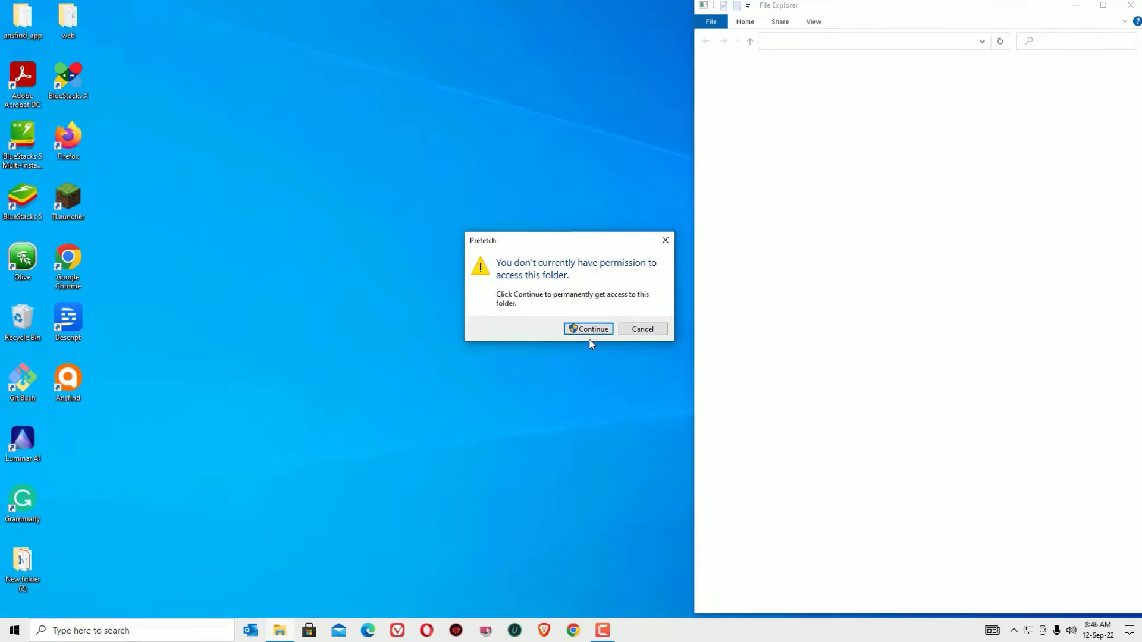
pyautogui.click(587, 330)
# Step: Select all Prefetch files and delete them, leaving only in-use files
pyautogui.moveTo(632, 38); pyautogui.dragTo(586, 39)
pyautogui.click(699, 256)
pyautogui.scroll(-20, 723, 437)
pyautogui.scroll(-20, 724, 439)
pyautogui.scroll(20, 724, 439)
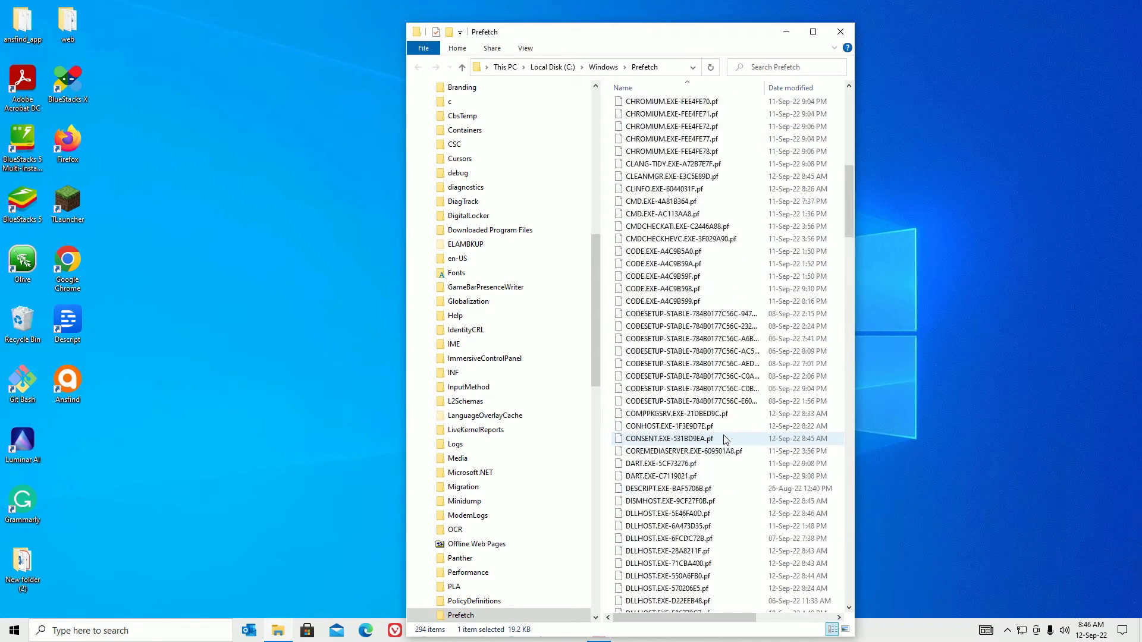
pyautogui.click(721, 417)
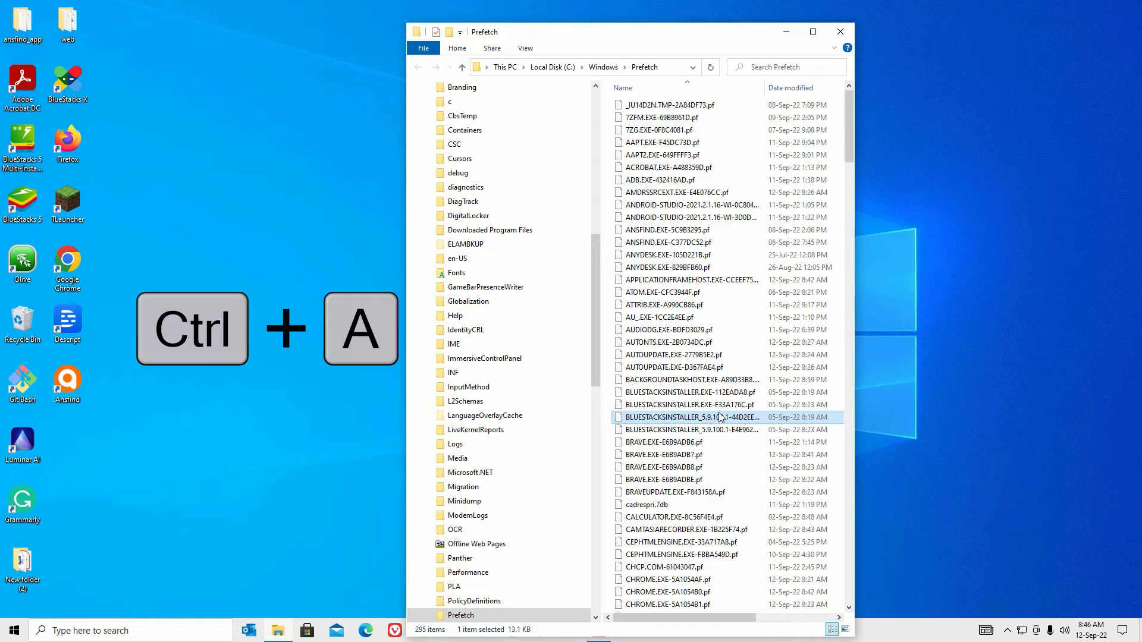
pyautogui.hotkey('ctrl', 'a')
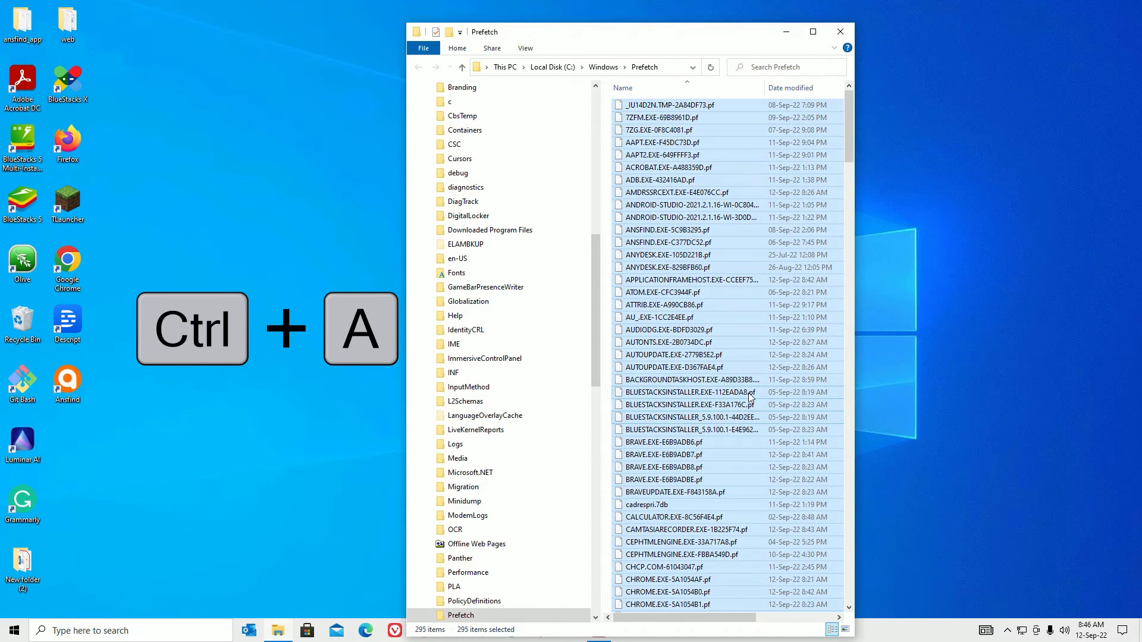
pyautogui.rightClick(748, 395)
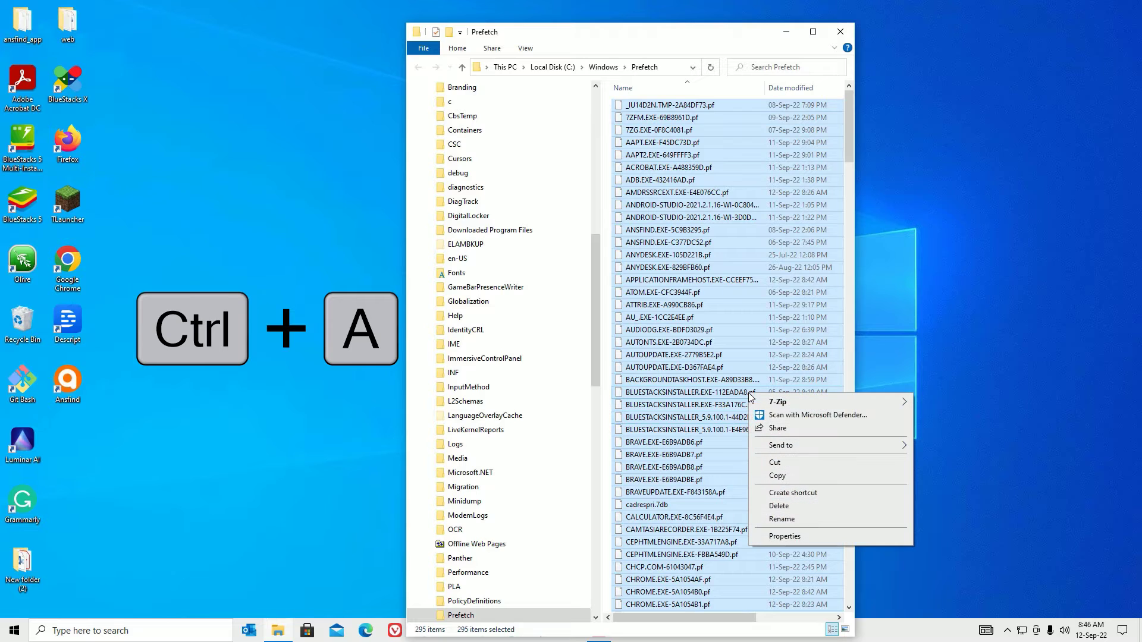
pyautogui.click(778, 506)
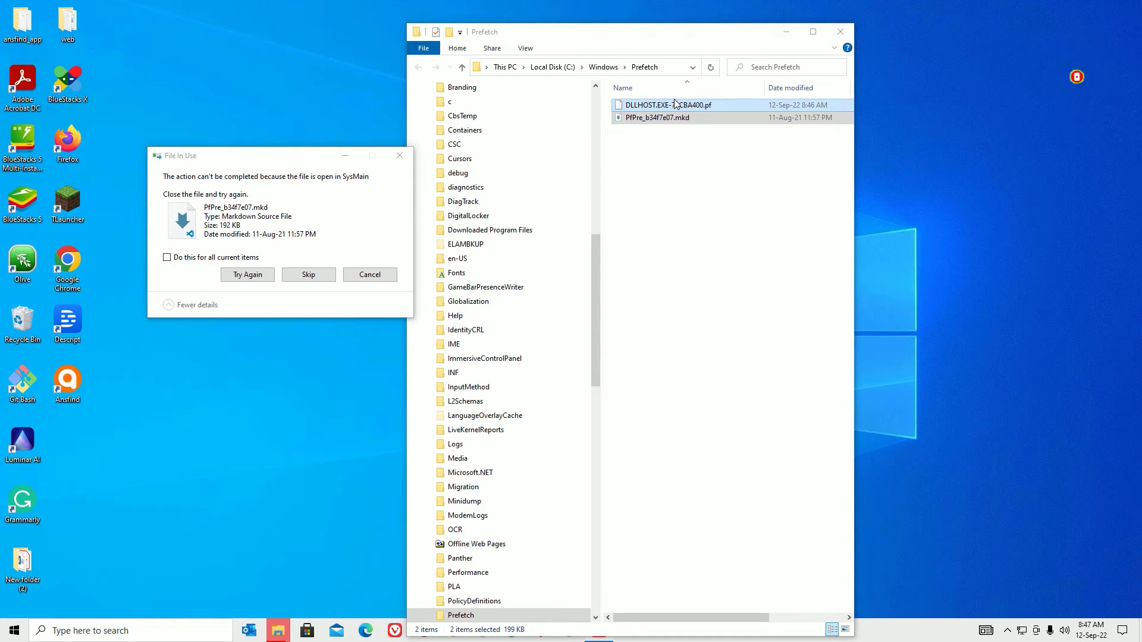
pyautogui.press('super+d')
# Step: Open the Windows Temp folder by running temp from Run
pyautogui.click(153, 632)
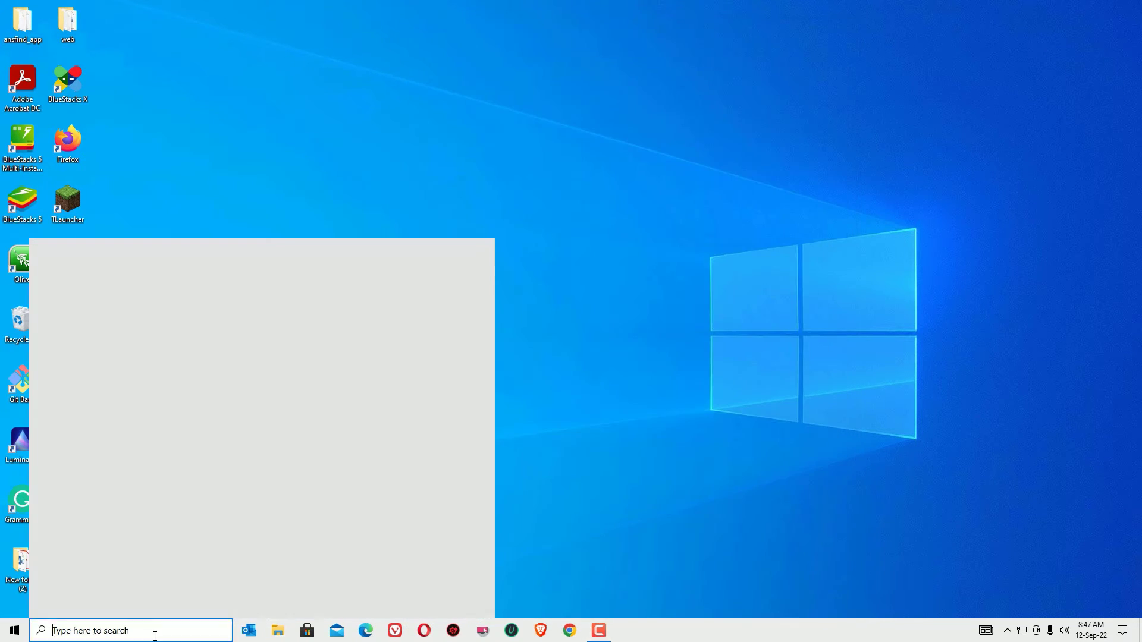
pyautogui.write('run')
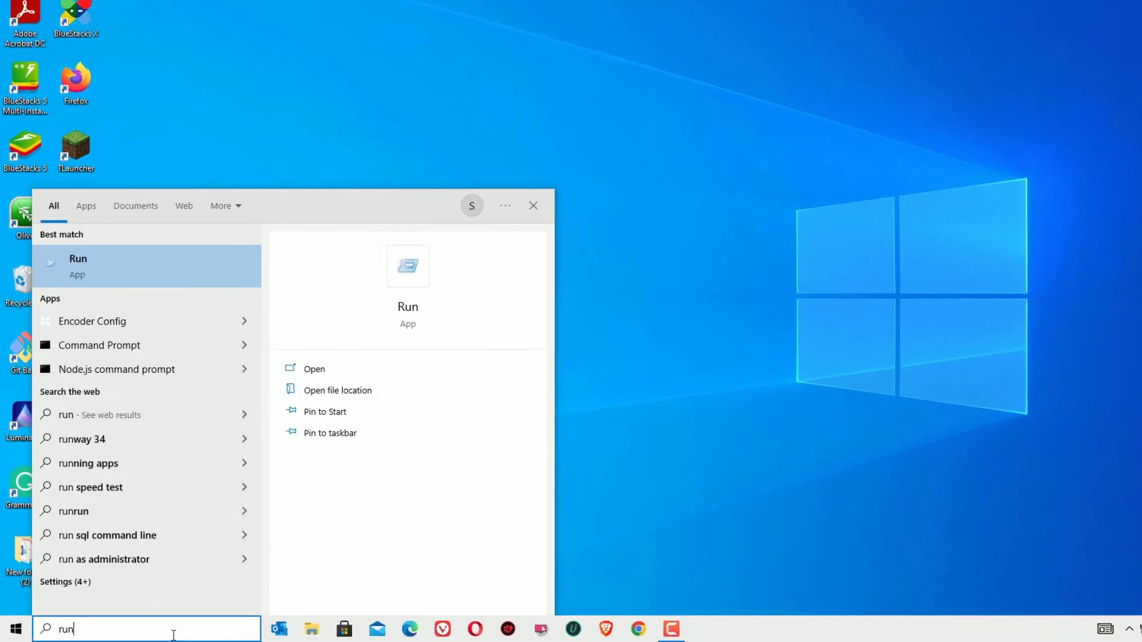
pyautogui.press('Return')
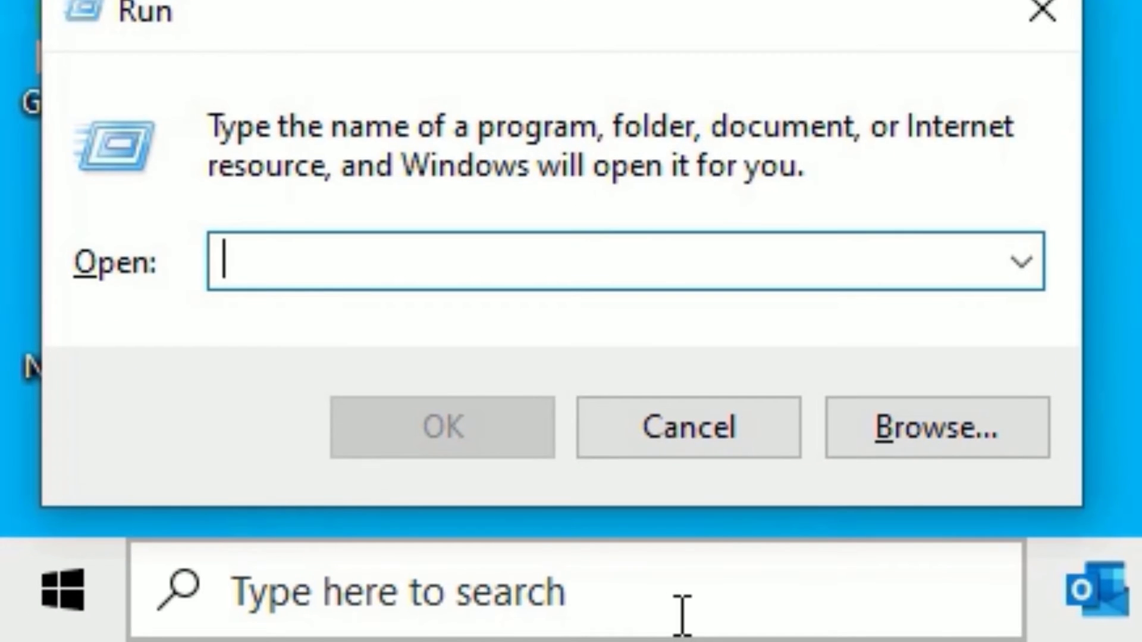
pyautogui.write('temp')
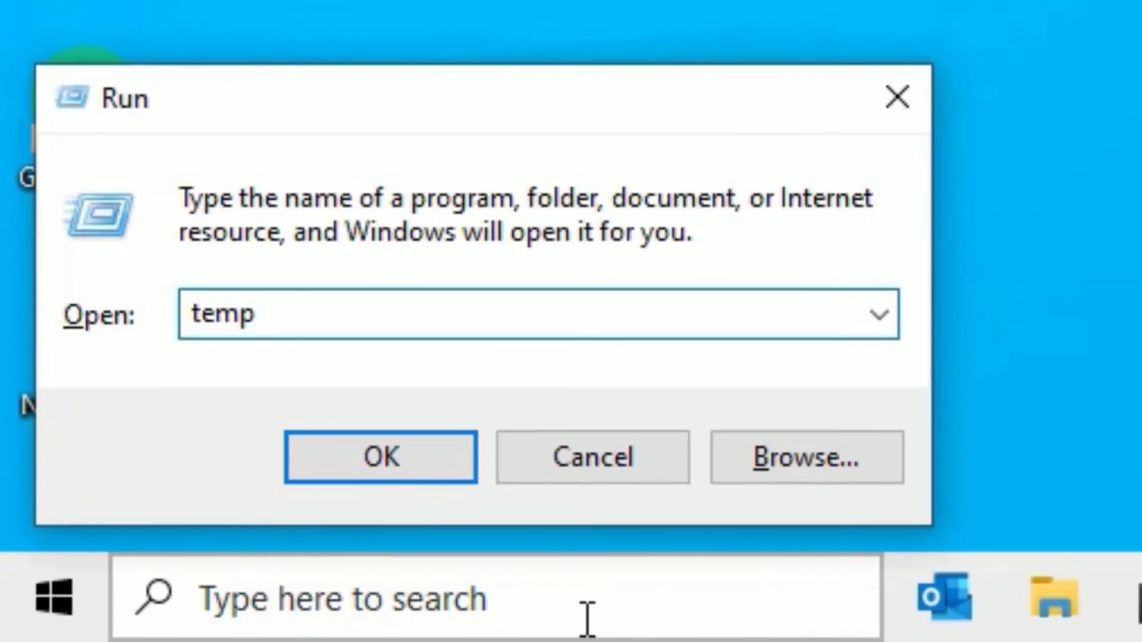
pyautogui.press('Return')
# Step: Delete all 32 Temp items, skipping in-use files, leaving 16, and close the folder
pyautogui.hotkey('ctrl', 'a')
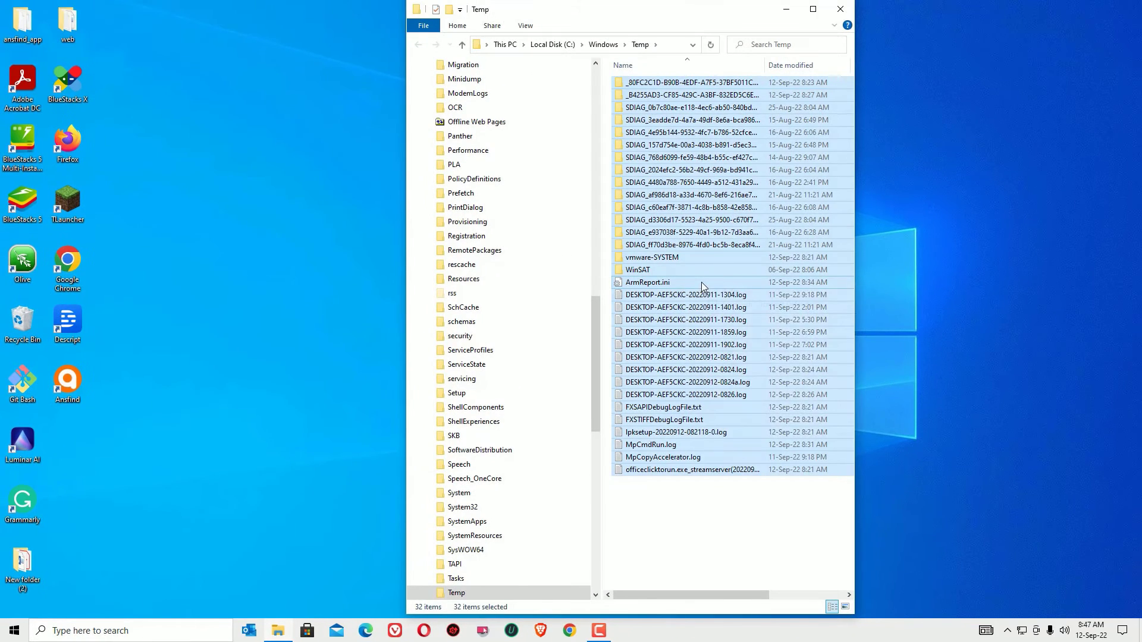
pyautogui.rightClick(894, 186)
pyautogui.click(755, 395)
pyautogui.click(553, 257)
pyautogui.click(538, 283)
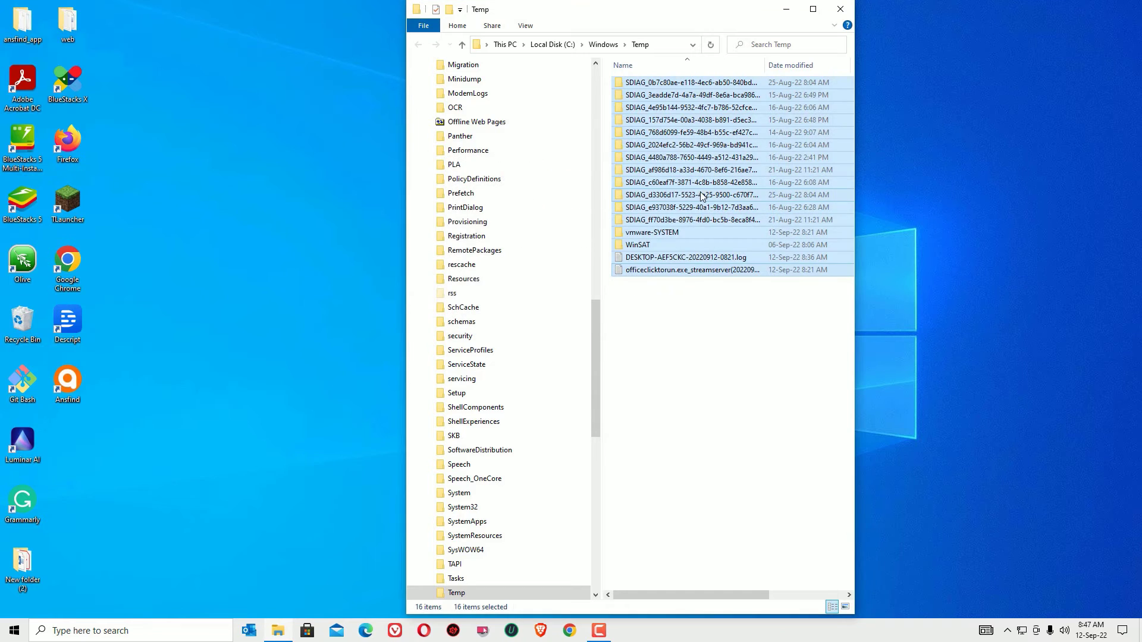
pyautogui.click(690, 317)
pyautogui.click(838, 9)
pyautogui.click(116, 630)
# Step: Open the user's AppData Temp folder by running %temp%
pyautogui.write('ru')
pyautogui.press('Return')
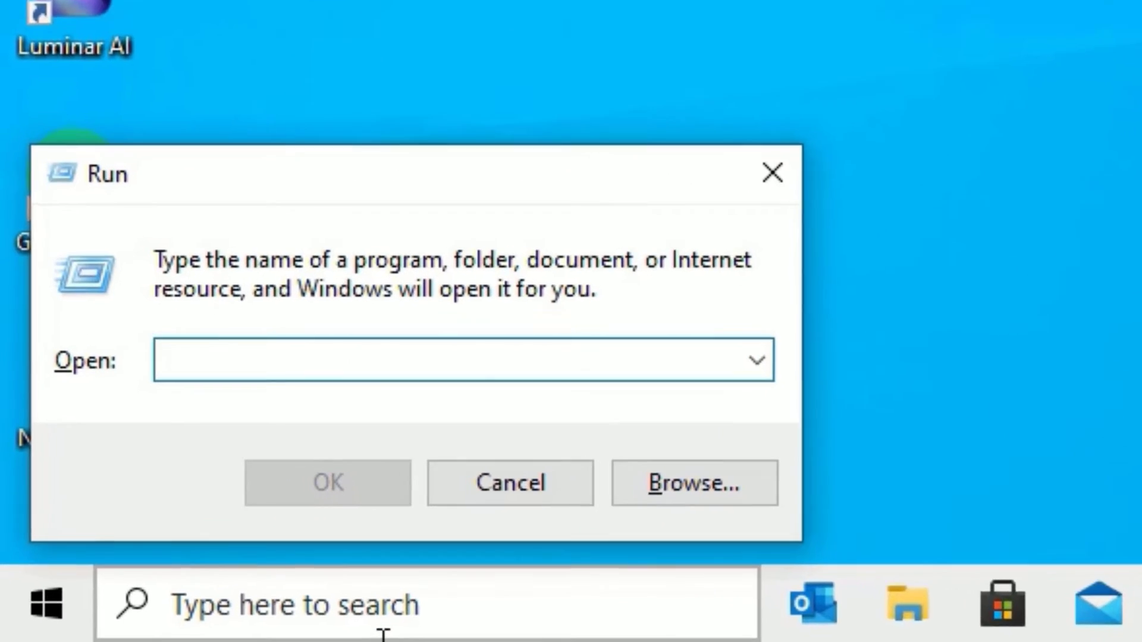
pyautogui.write('%t')
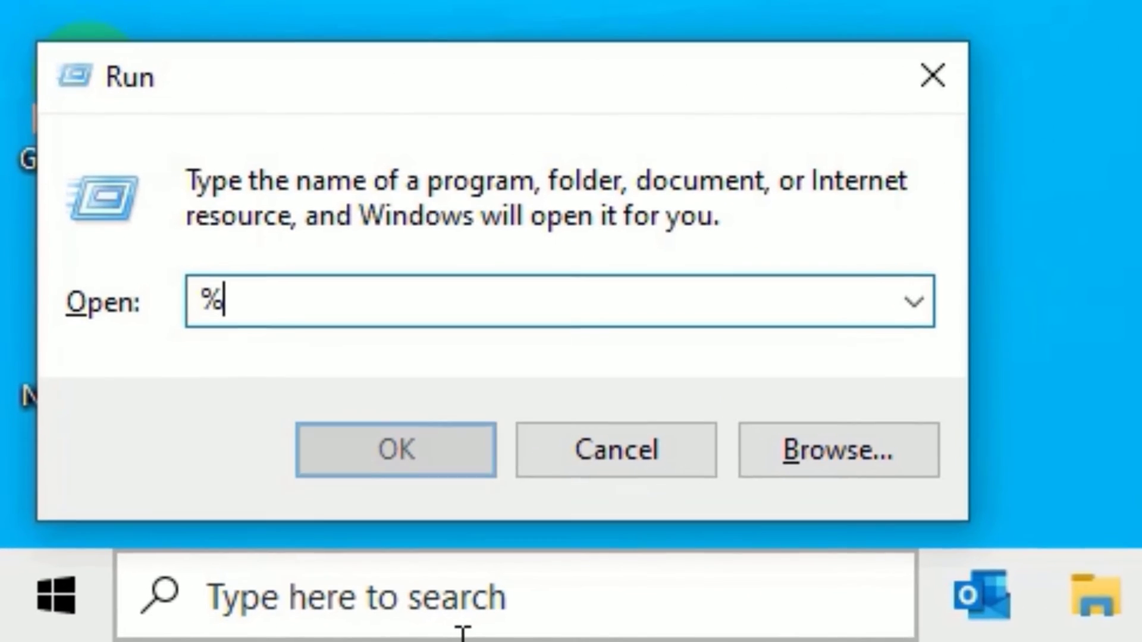
pyautogui.write('emp%')
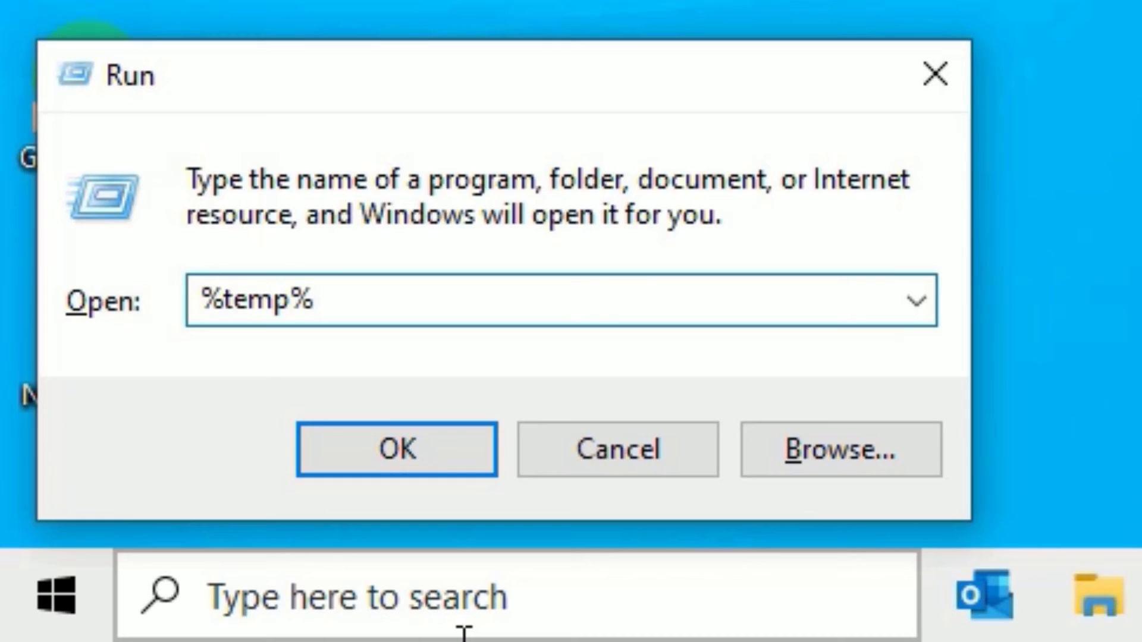
pyautogui.press('Return')
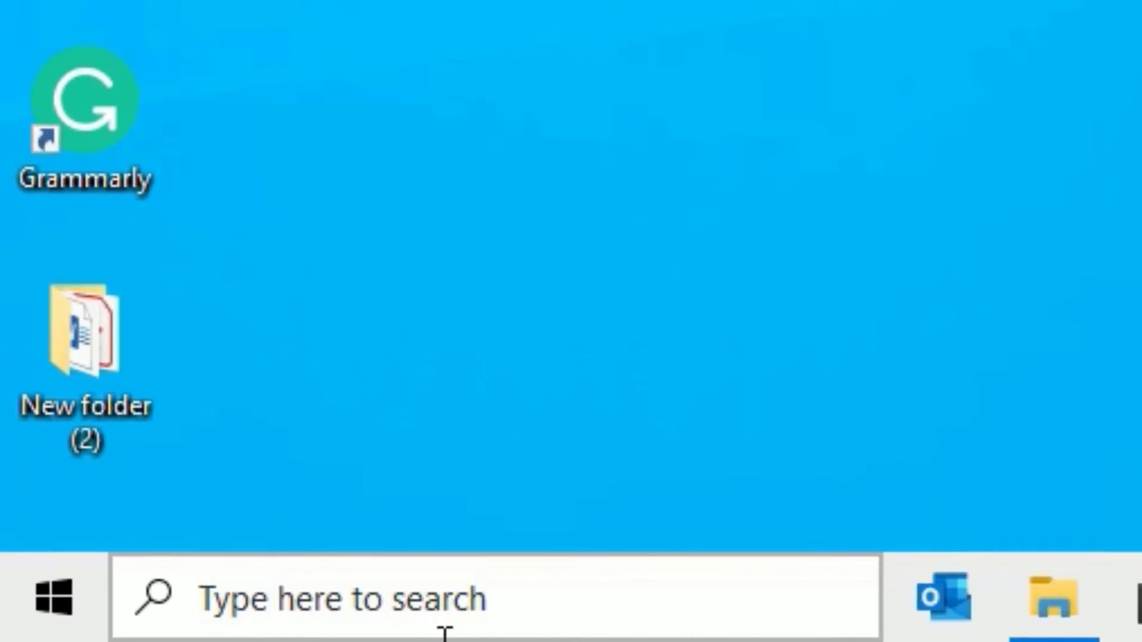
# Step: Delete all 69 temp items, skipping in-use files, leaving 17, and close the folder
pyautogui.click(999, 220)
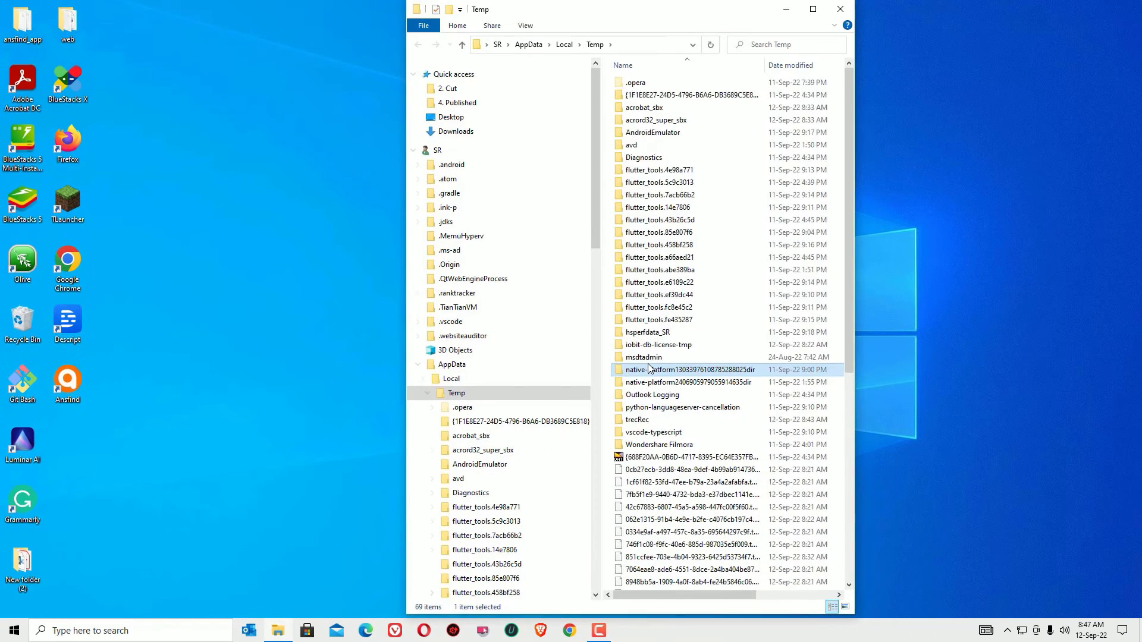
pyautogui.hotkey('ctrl', 'a')
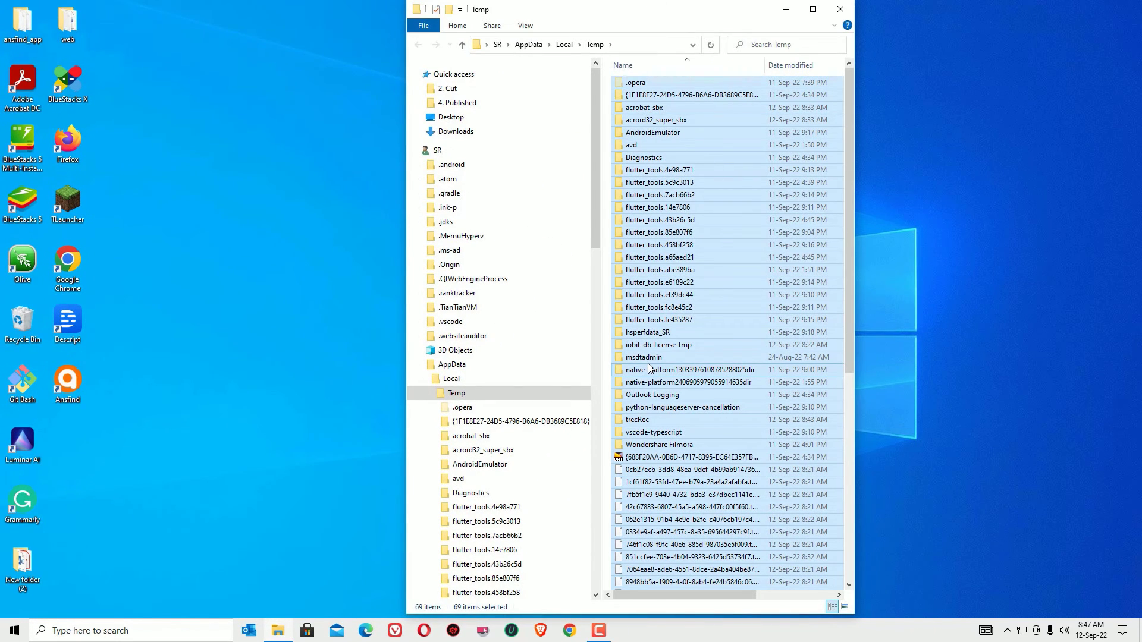
pyautogui.rightClick(649, 368)
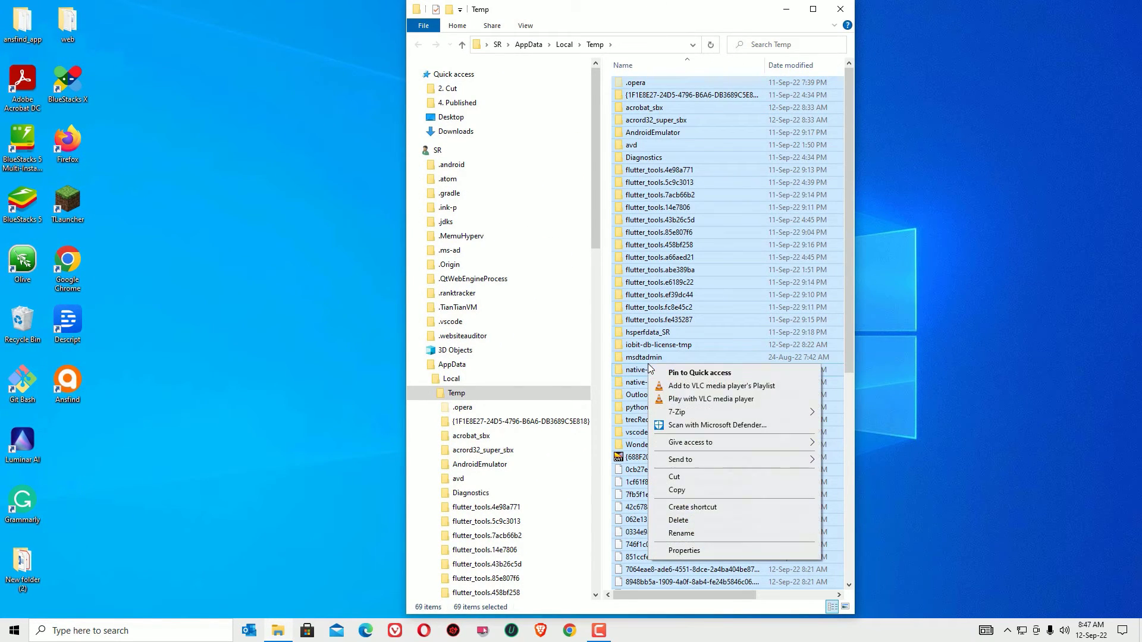
pyautogui.click(688, 521)
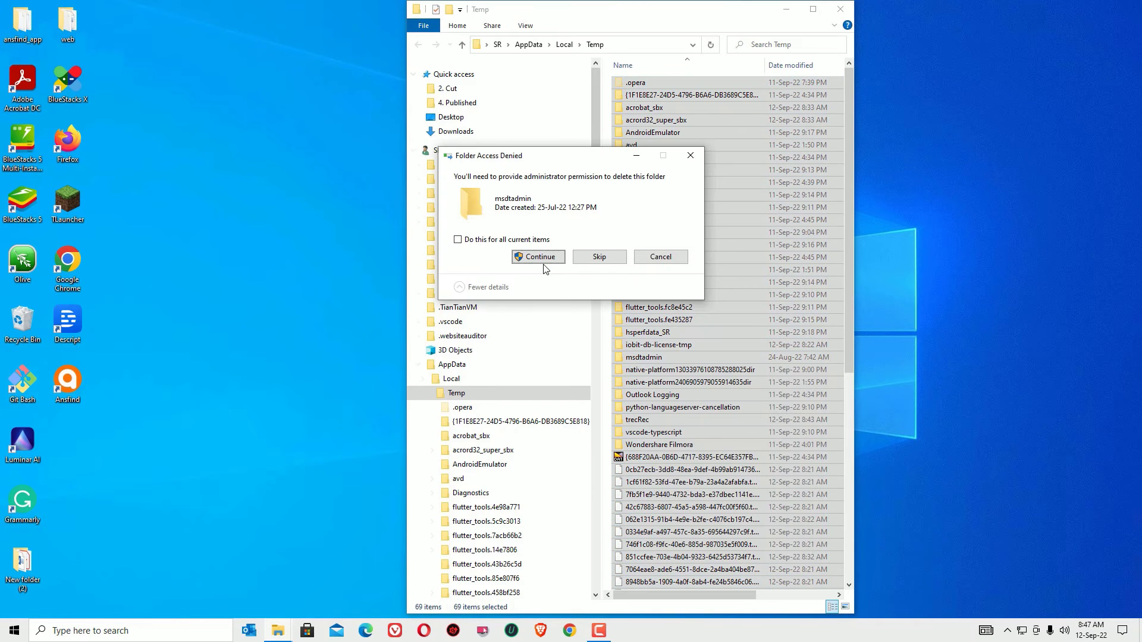
pyautogui.click(543, 262)
pyautogui.click(659, 284)
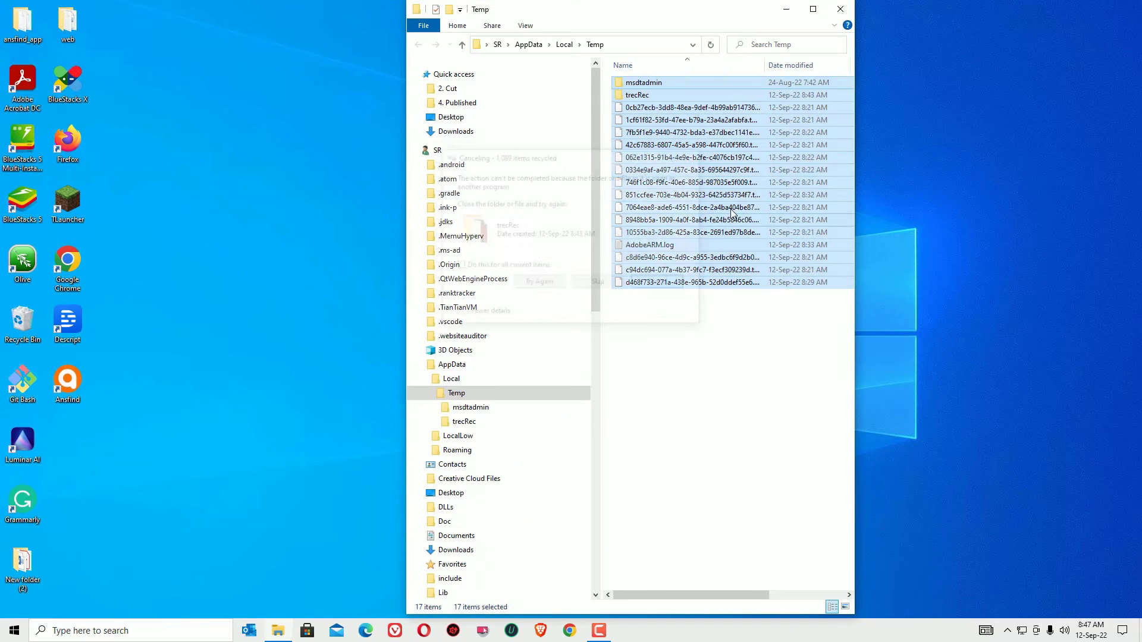
pyautogui.click(840, 9)
pyautogui.click(123, 631)
# Step: Run the tree command from the Run dialog to print the directory tree
pyautogui.write('run')
pyautogui.press('Return')
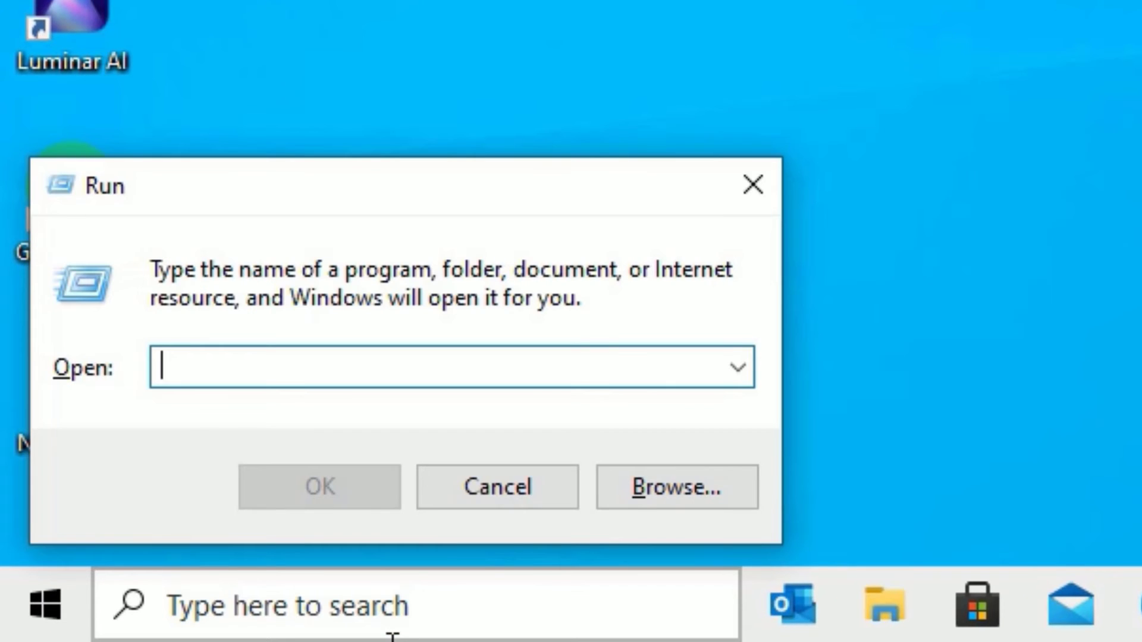
pyautogui.write('tree')
pyautogui.press('Return')
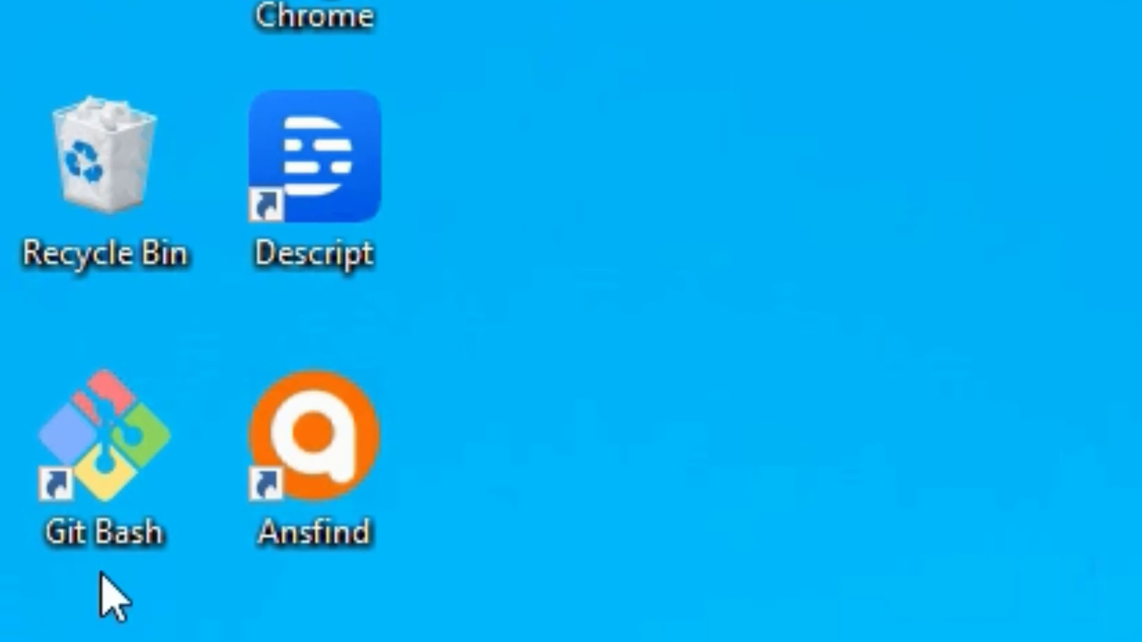
# Step: Select all 371 Recycle Bin items for deletion and maximize the Recycle Bin window
pyautogui.click(148, 204)
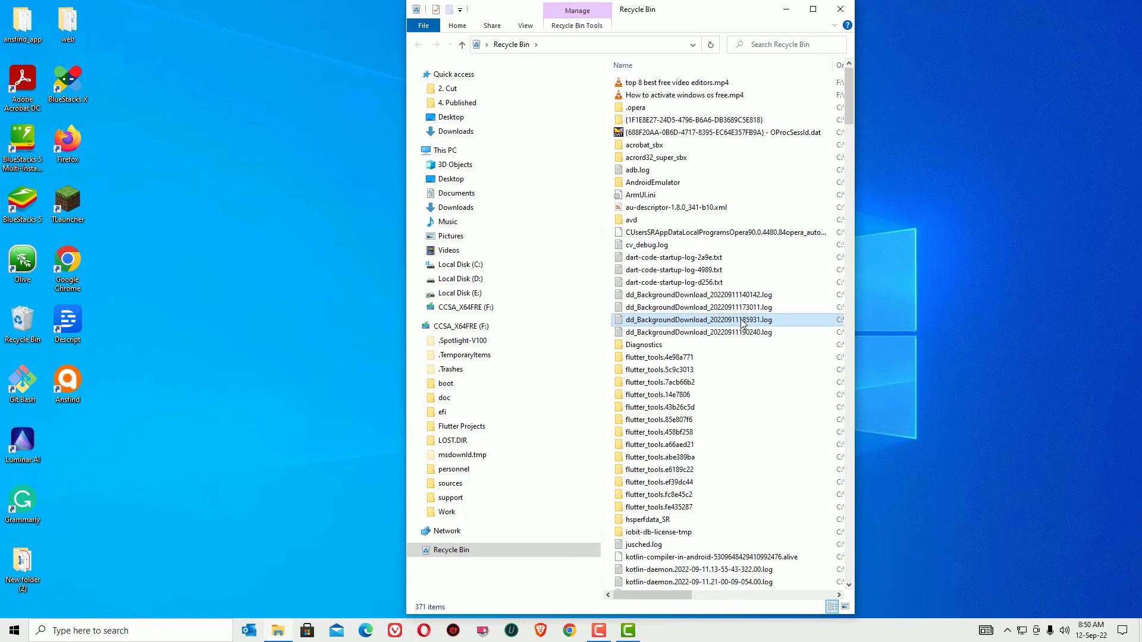
pyautogui.click(742, 324)
pyautogui.hotkey('ctrl', 'a')
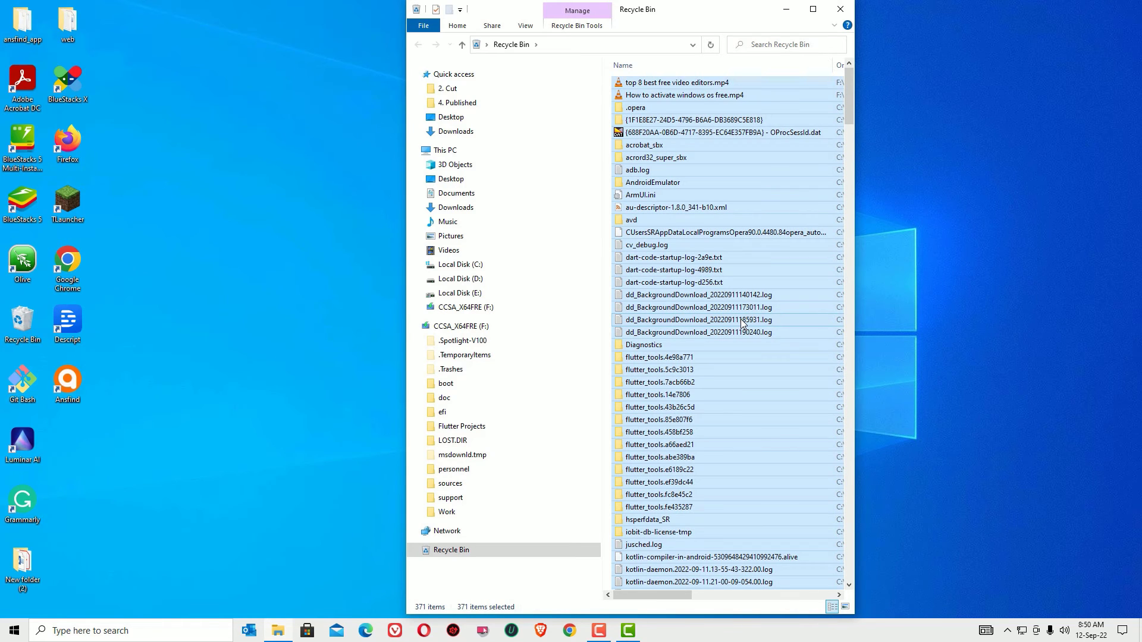
pyautogui.rightClick(742, 322)
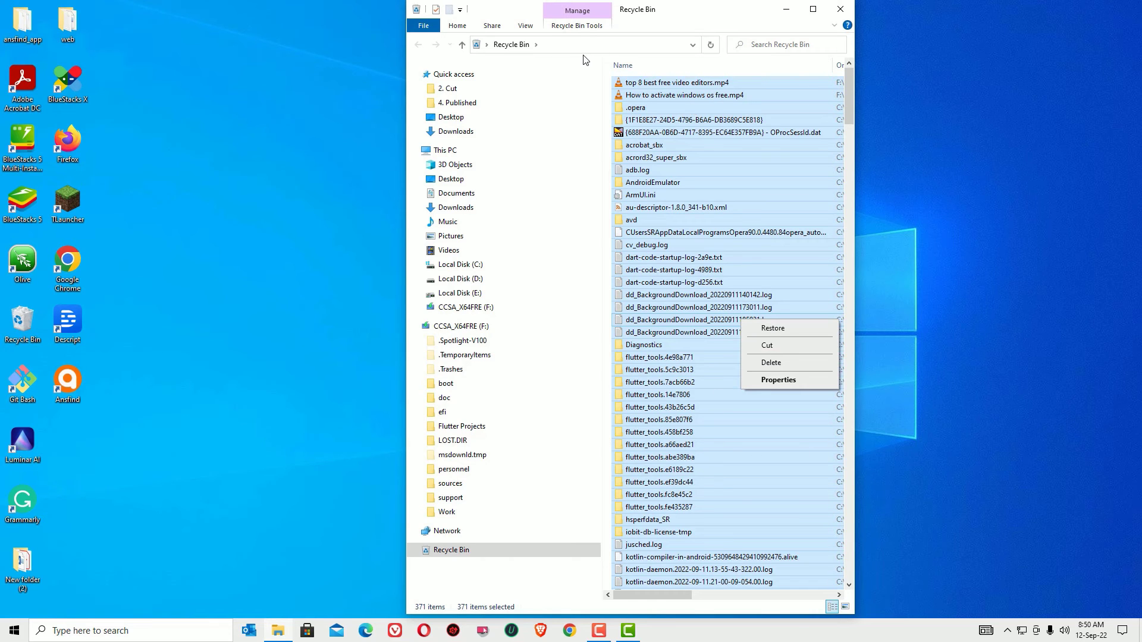
pyautogui.doubleClick(707, 9)
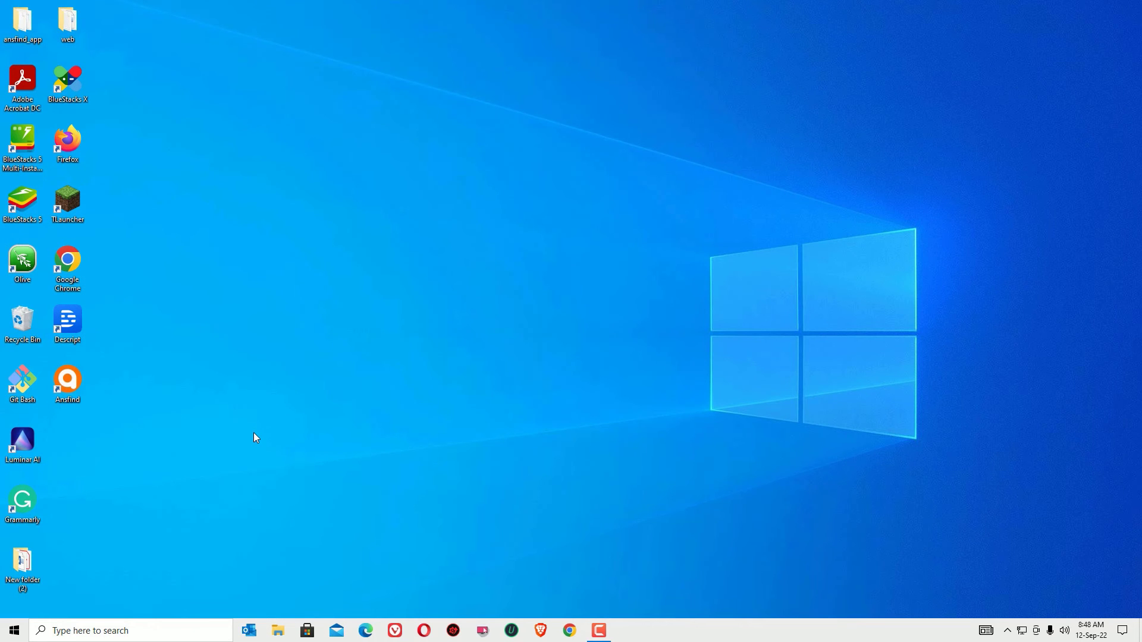
# Step: Show the Start menu's Power options: Sleep, Shut down and Restart
pyautogui.click(14, 631)
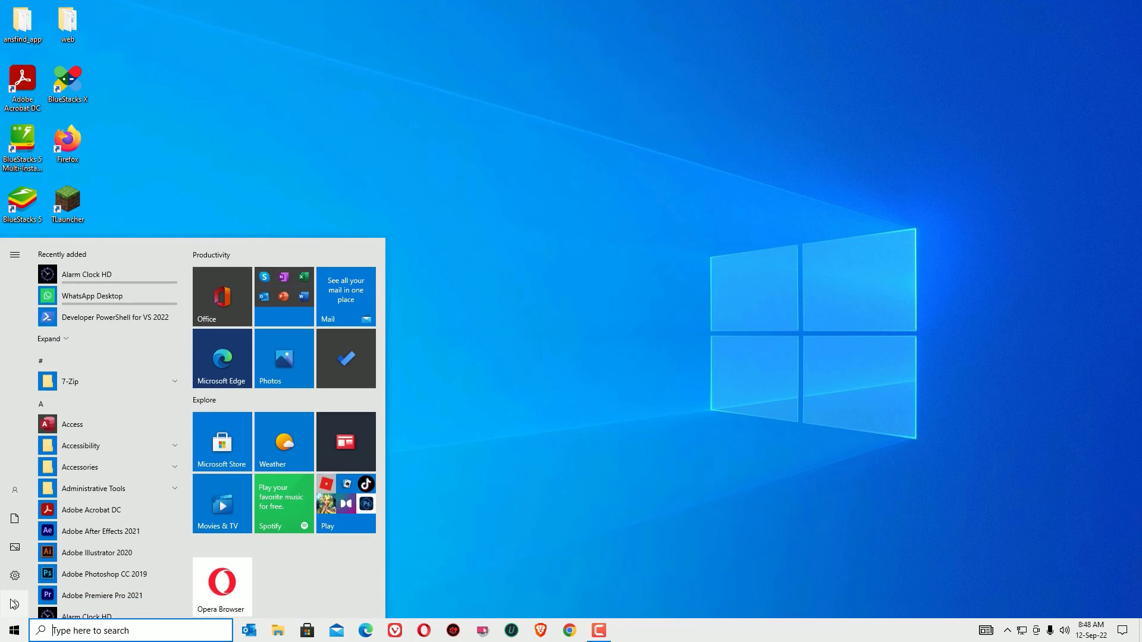
pyautogui.click(33, 602)
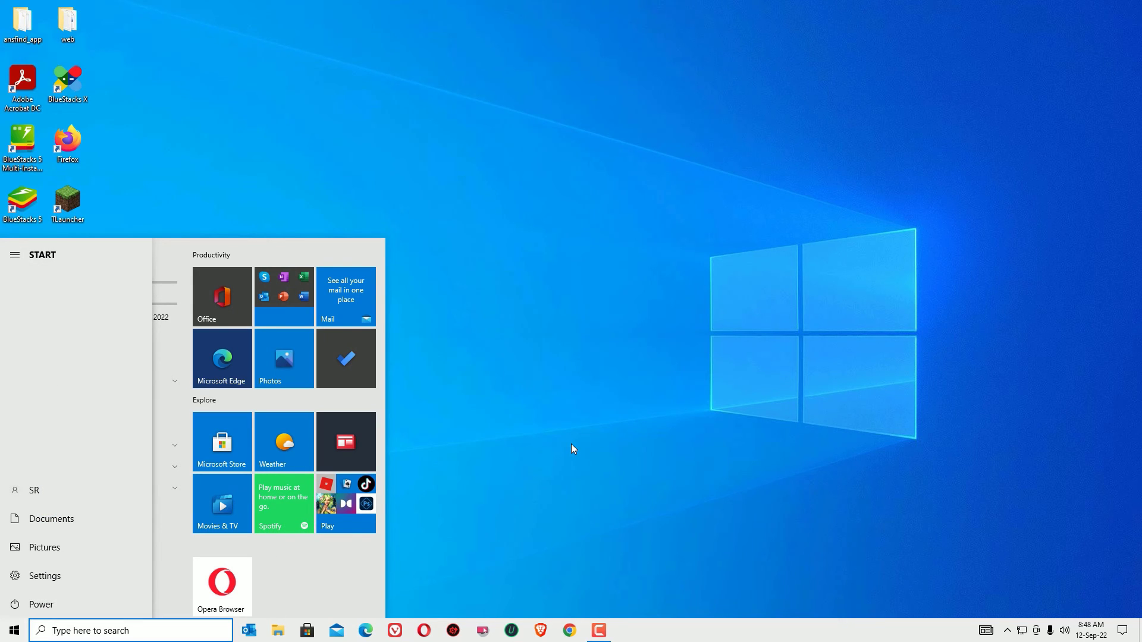